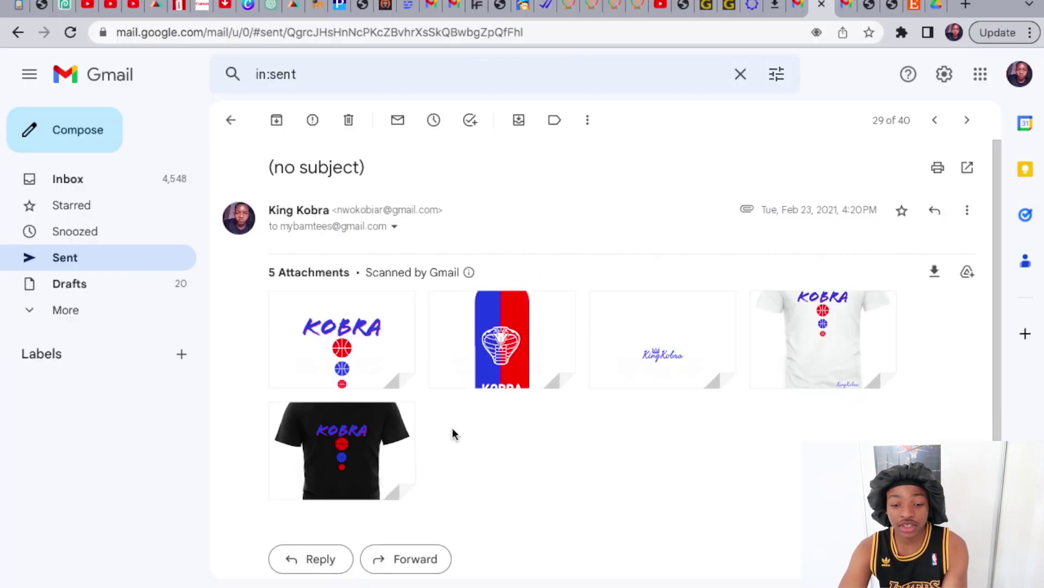
Download the KOBRA basketball, red-and-blue capsule badge and crown signature design attachments from the sent e-mail
mouse_move(718, 384)
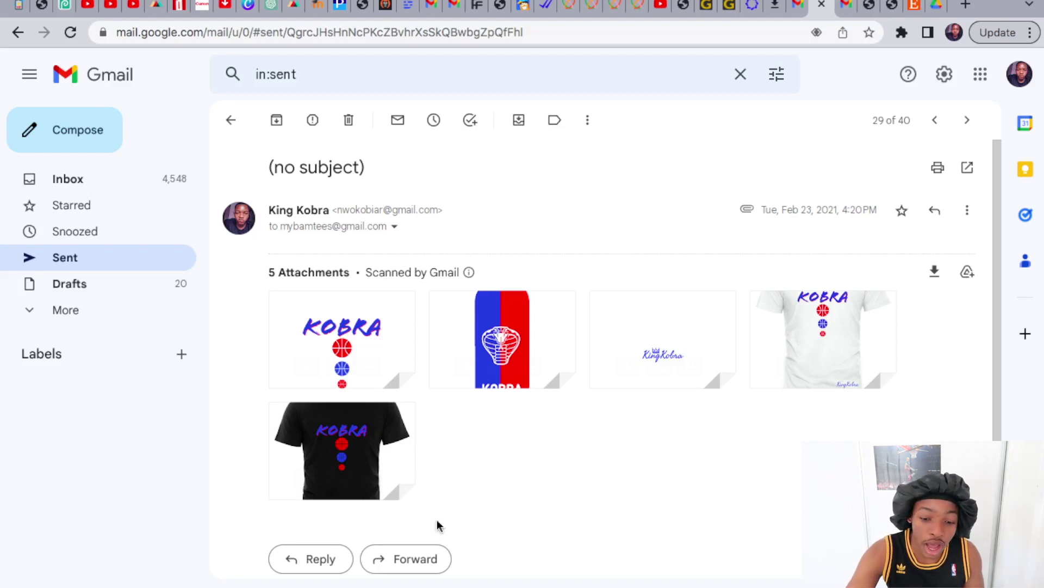
left_click(307, 368)
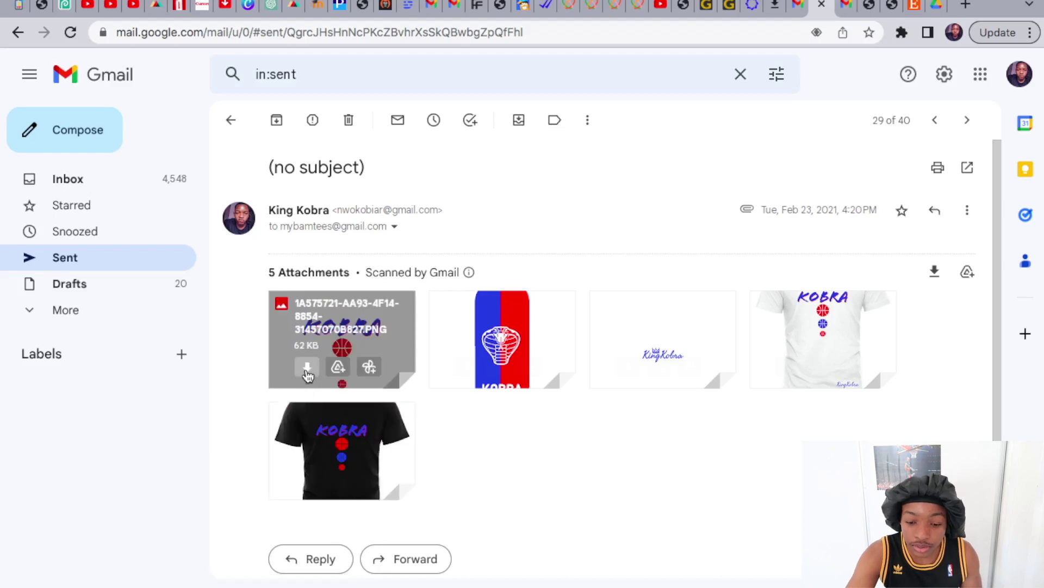
mouse_move(486, 374)
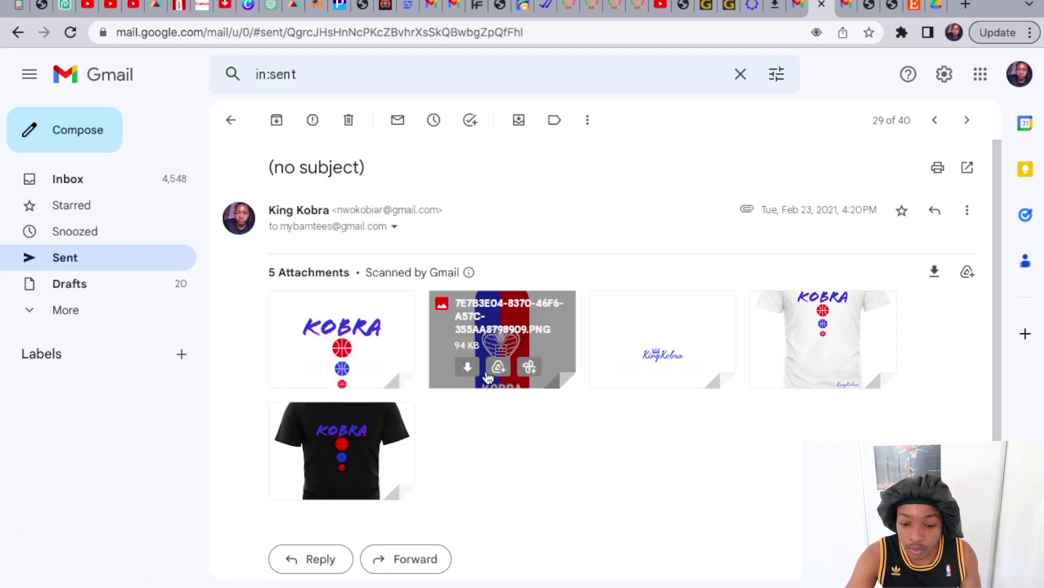
left_click(458, 367)
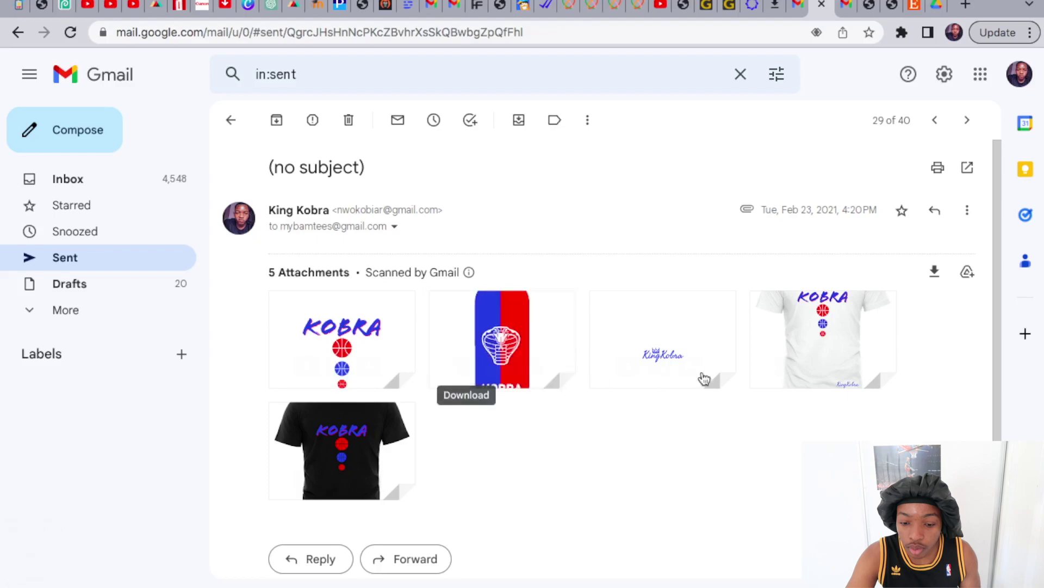
mouse_move(666, 371)
left_click(629, 368)
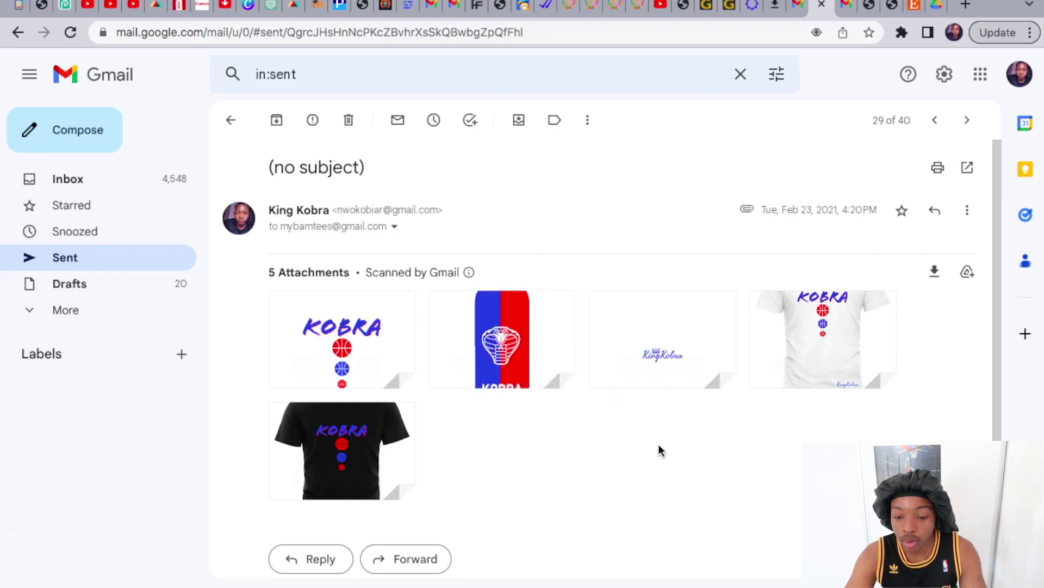
Switch to Photoshop and place the KOBRA basketball PNG from Downloads into the zip hoodie.jpg sweatshirt mockup
key("ctrl+Right")
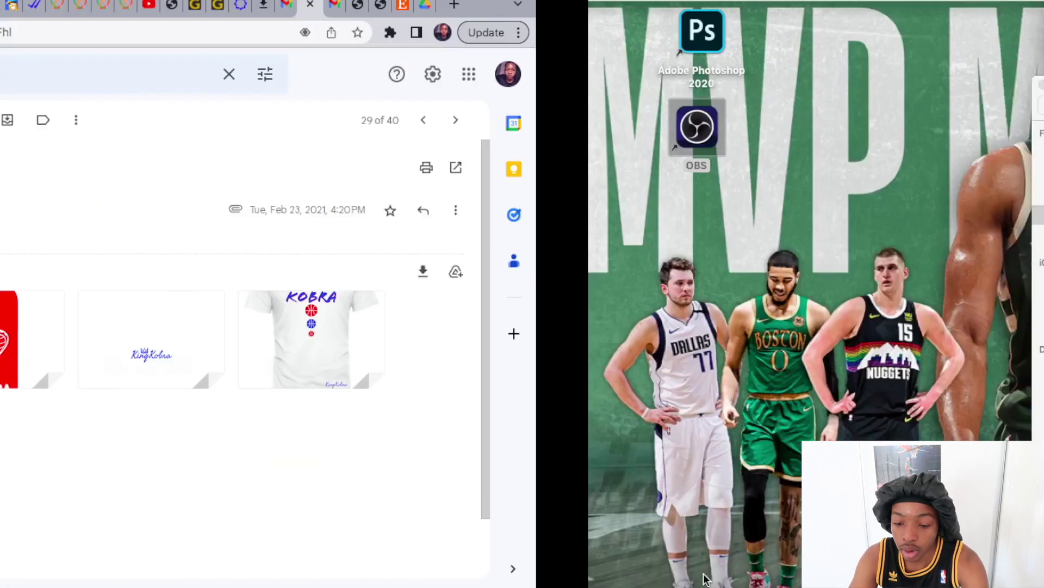
key("ctrl+Left")
key("ctrl+Left")
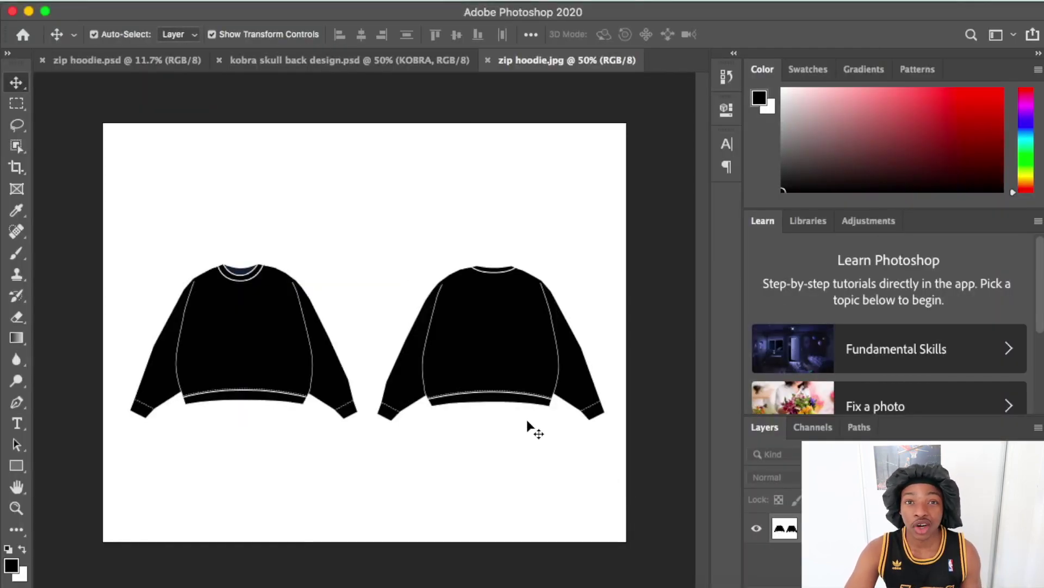
left_click(31, 585)
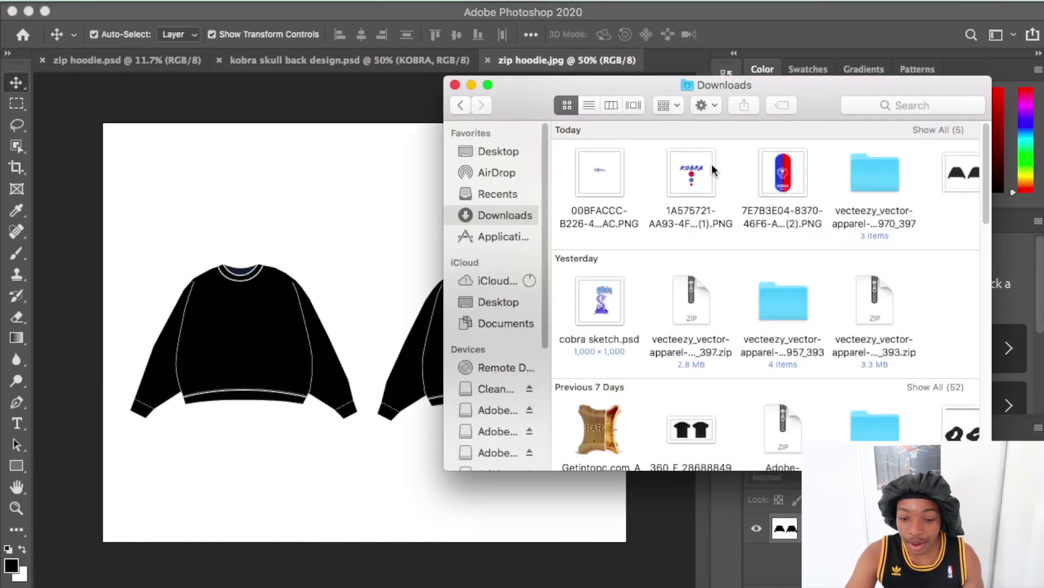
left_click(682, 174)
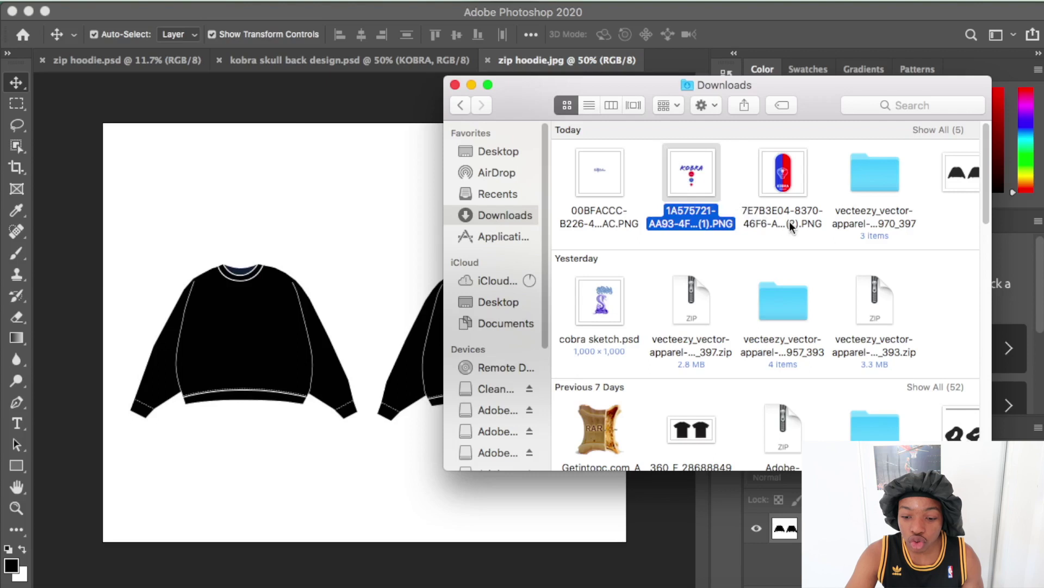
left_click_drag(792, 233, 620, 204)
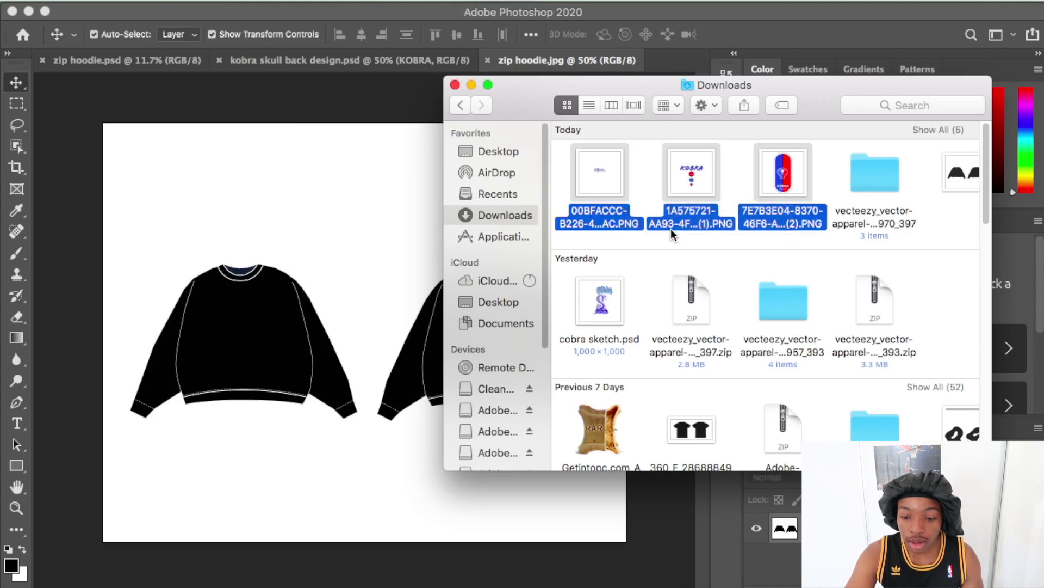
left_click(670, 227)
left_click_drag(705, 188, 338, 337)
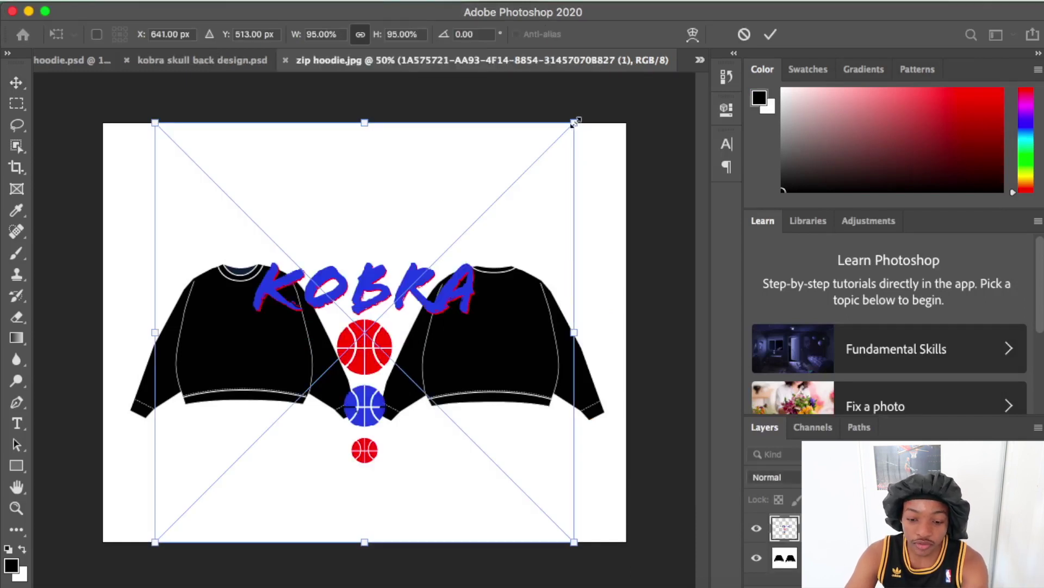
Scale the KOBRA basketball design to about 39% and move it onto the front of the sweatshirt
left_click_drag(575, 121, 292, 333)
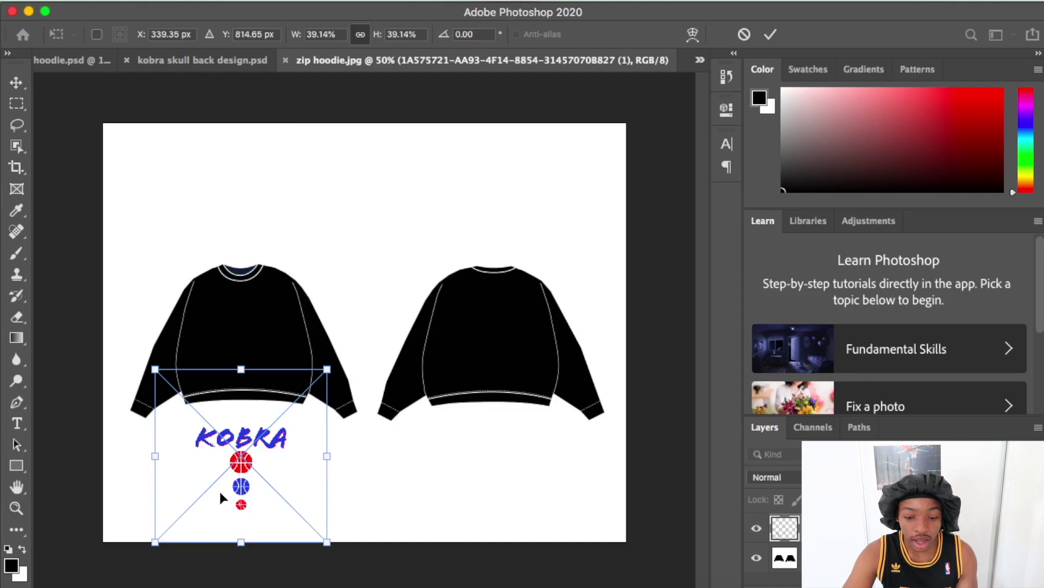
left_click_drag(241, 487, 256, 375)
scroll(255, 375, "up", 5)
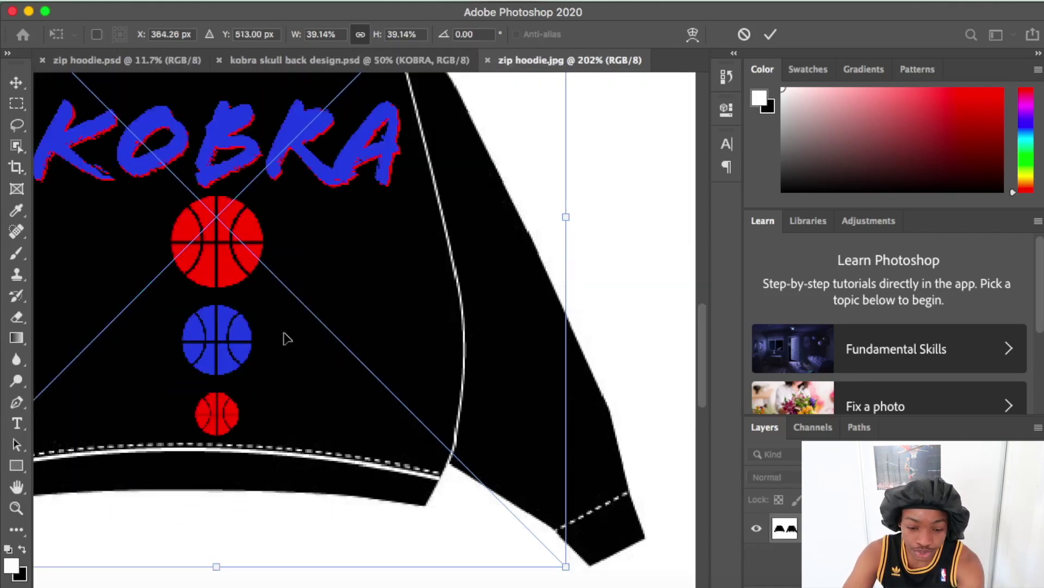
scroll(302, 319, "down", 4)
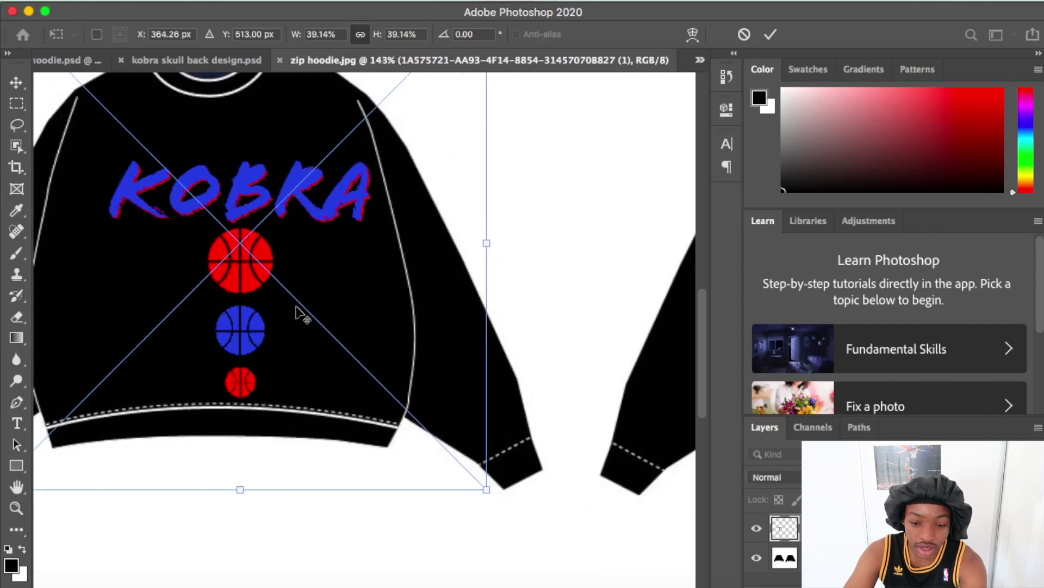
scroll(393, 292, "down", 5)
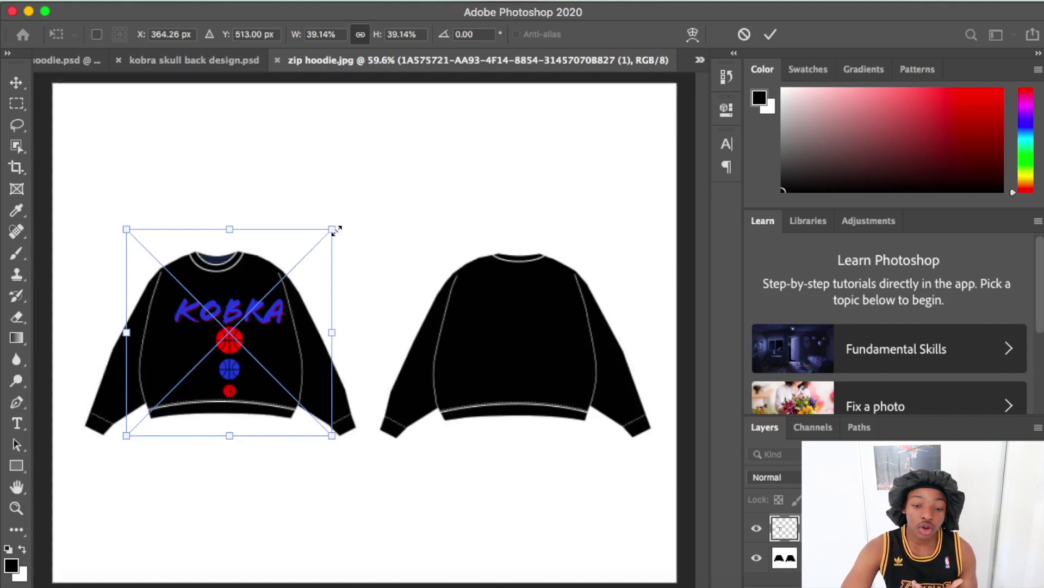
Reduce the KOBRA basketball design to about 31%, centre it on the front sweatshirt's chest and commit the placement
left_click_drag(336, 229, 306, 248)
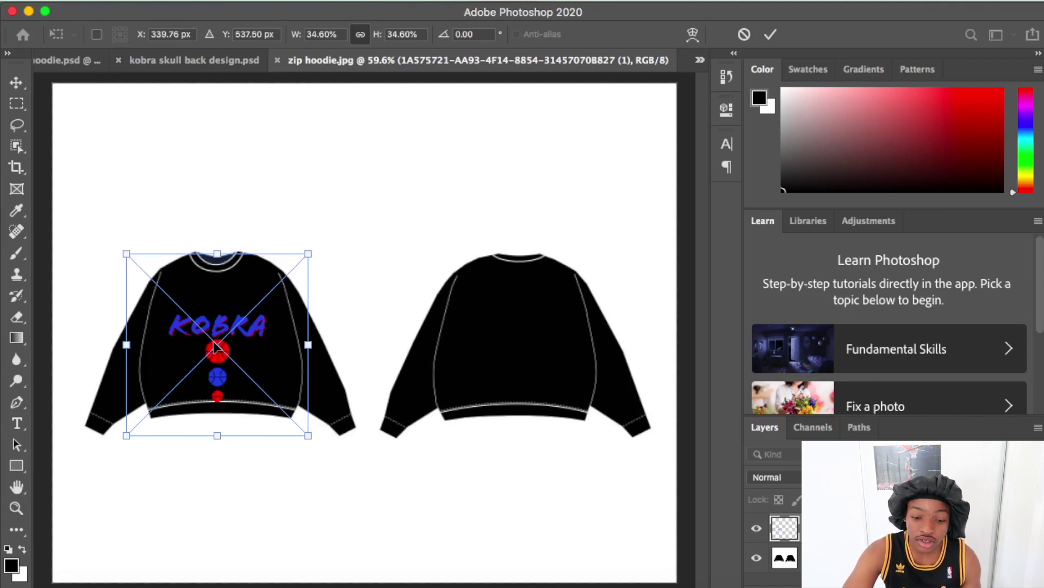
left_click_drag(216, 348, 218, 320)
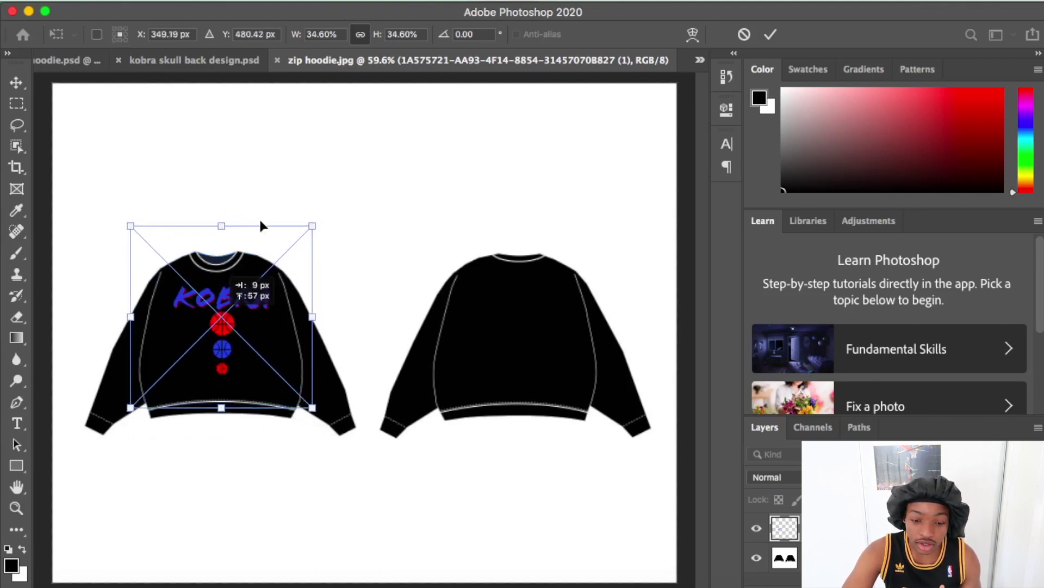
left_click_drag(314, 219, 293, 245)
left_click_drag(214, 337, 221, 336)
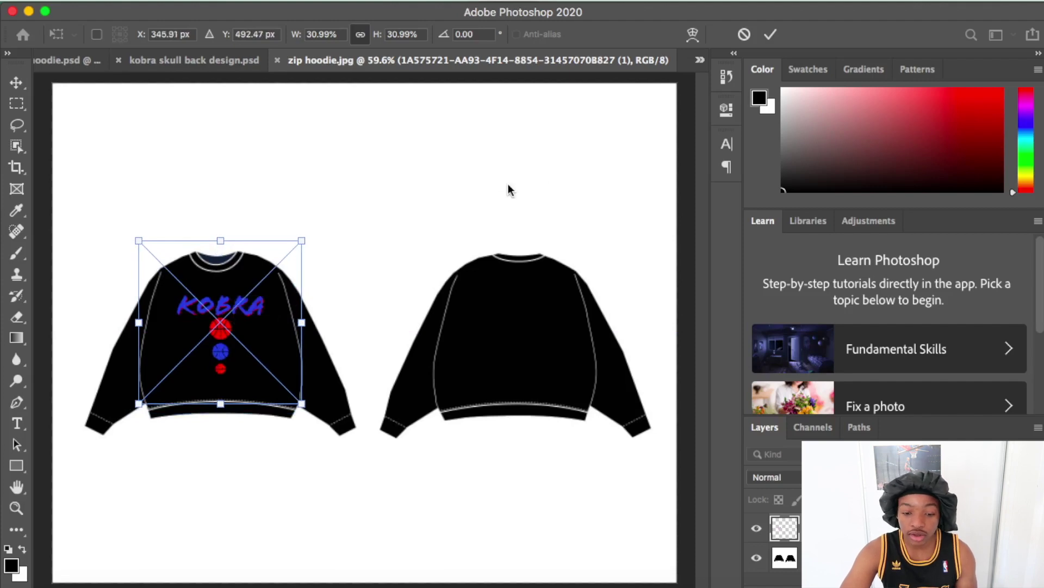
key("Return")
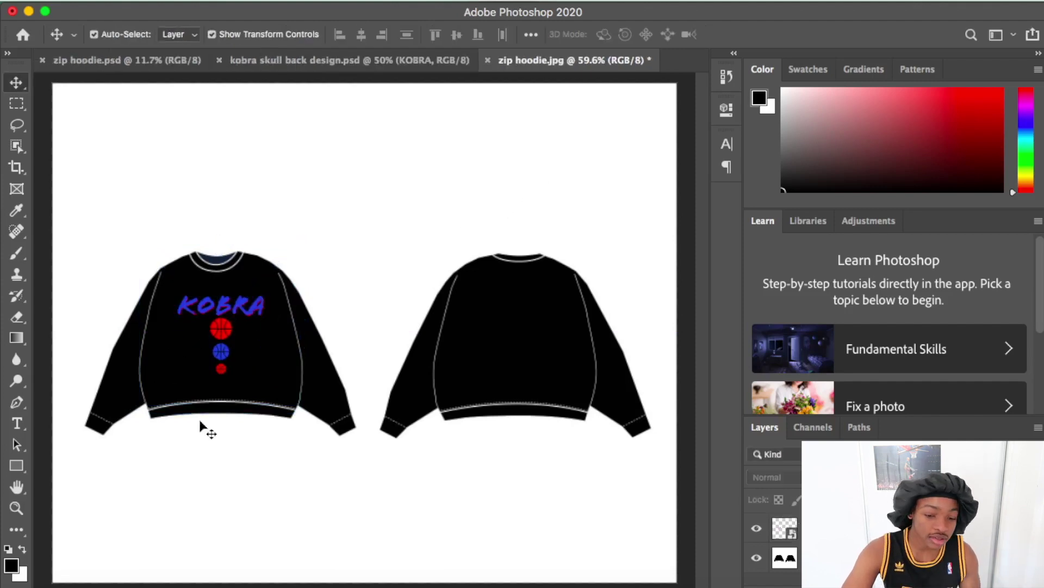
Place the red-and-blue capsule badge PNG from Downloads, scaled to about 42%, over the back view of the sweatshirt
left_click(28, 584)
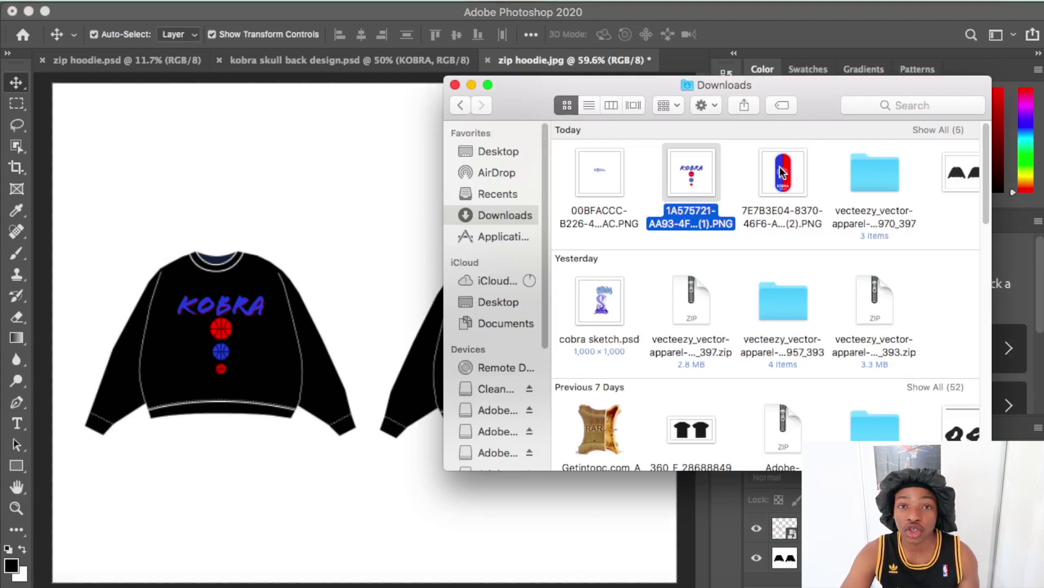
left_click_drag(786, 174, 350, 253)
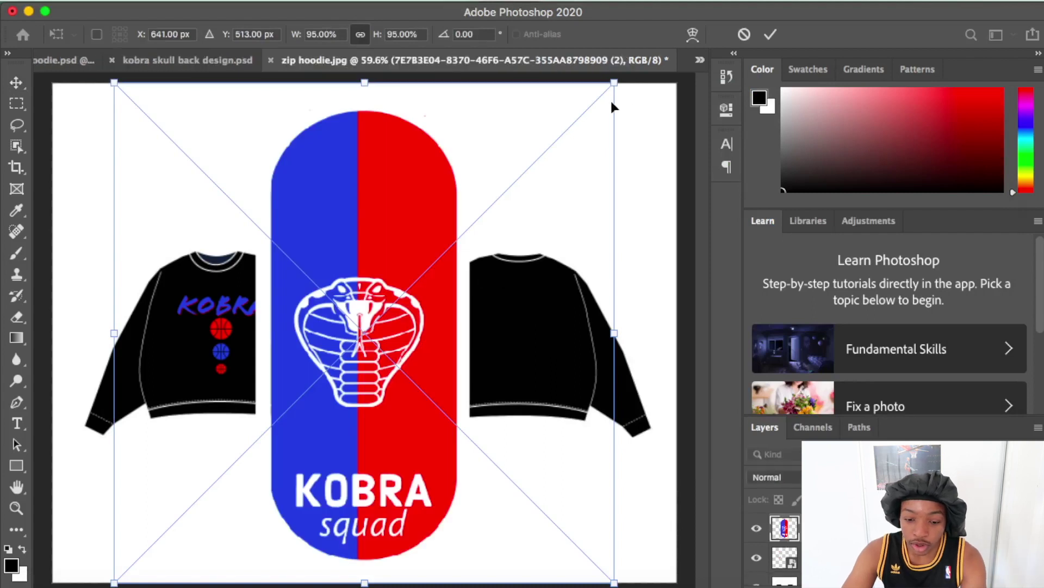
left_click_drag(614, 83, 333, 362)
left_click_drag(214, 403, 527, 302)
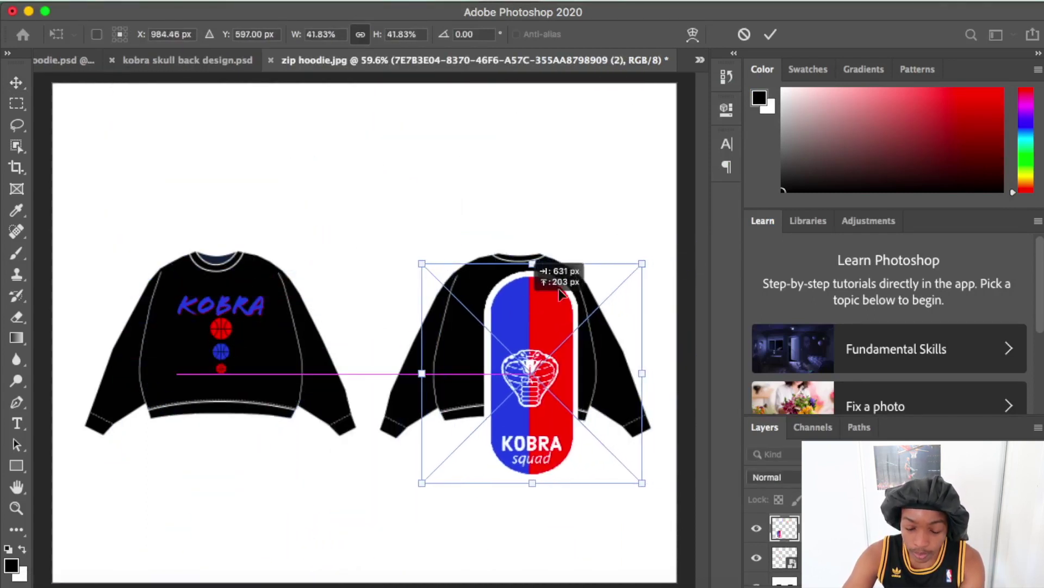
Shrink the capsule badge to below about 20% so it fits within the sweatshirt's upper back, and commit the placement
left_click_drag(641, 265, 559, 340)
left_click_drag(510, 392, 536, 327)
left_click_drag(582, 282, 552, 311)
left_click_drag(502, 375, 520, 349)
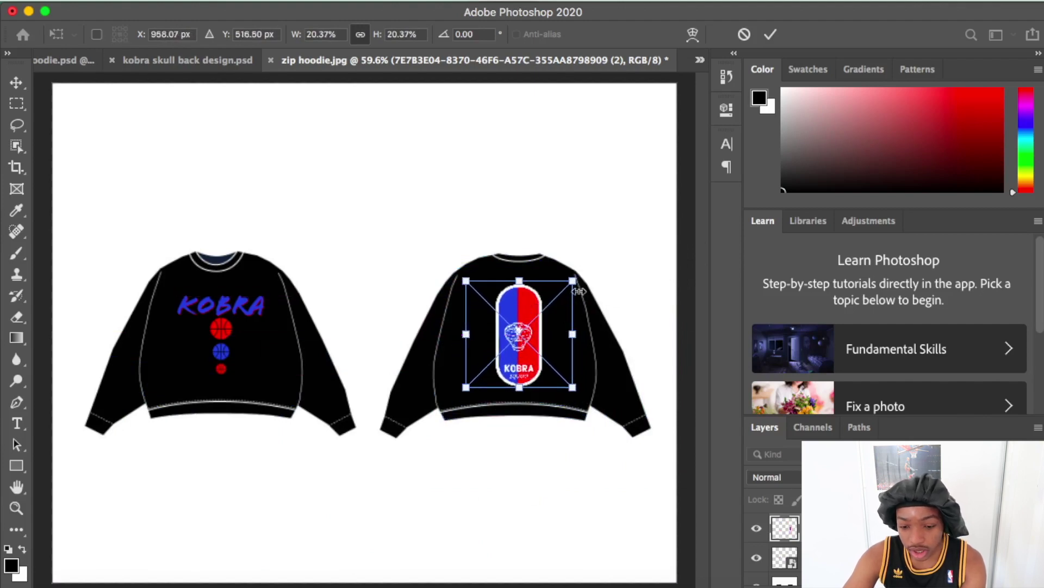
left_click_drag(574, 280, 560, 290)
left_click_drag(504, 349, 512, 335)
key("Return")
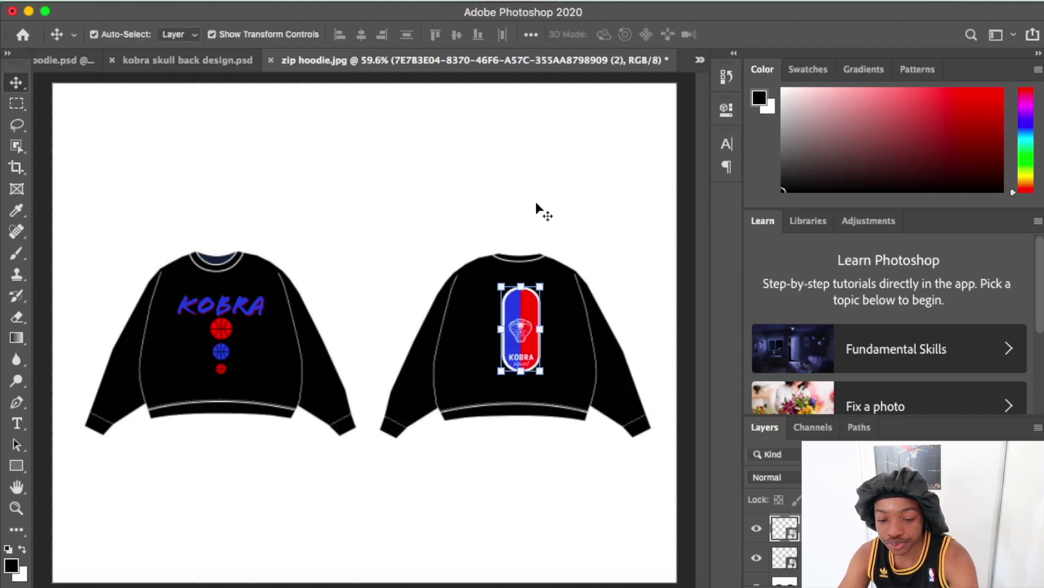
Centre the capsule badge horizontally on the back view of the sweatshirt and deselect it
left_click(530, 336)
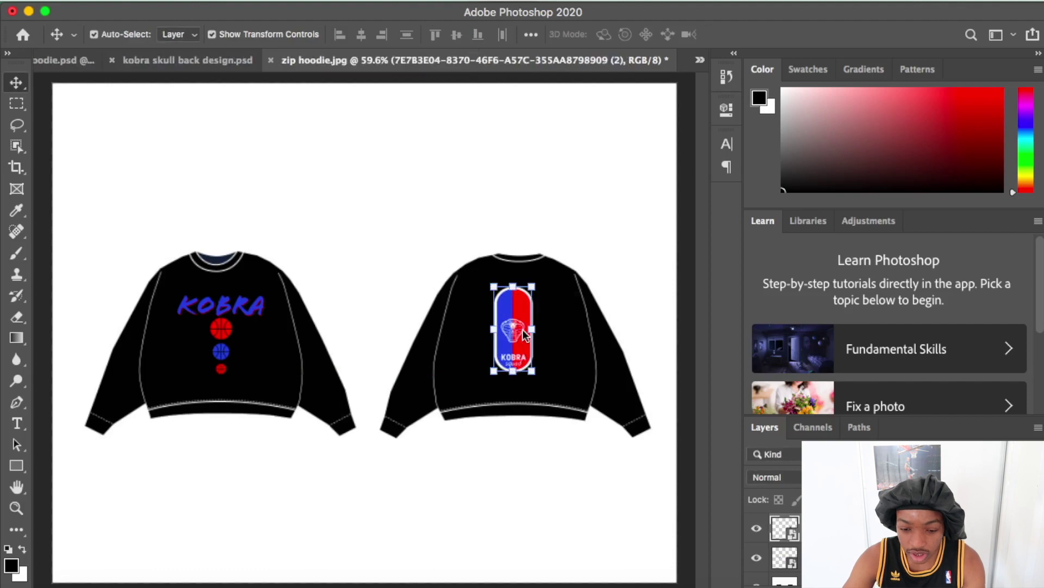
left_click_drag(530, 335, 532, 335)
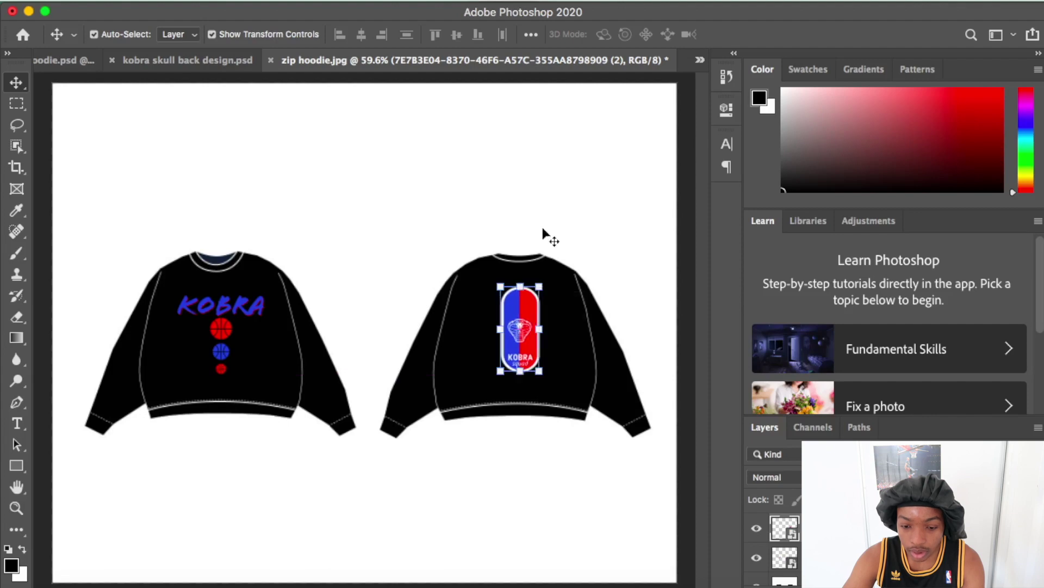
left_click(547, 209)
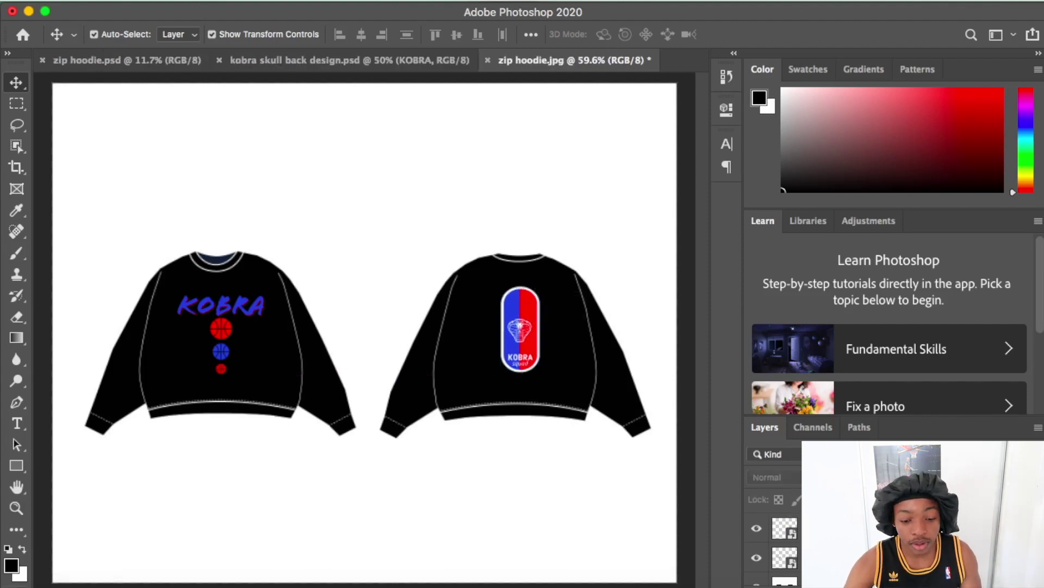
Place the crown signature PNG from Downloads, scaled to about 19%, just above the front sweatshirt's hem in its lower-left corner
left_click(31, 584)
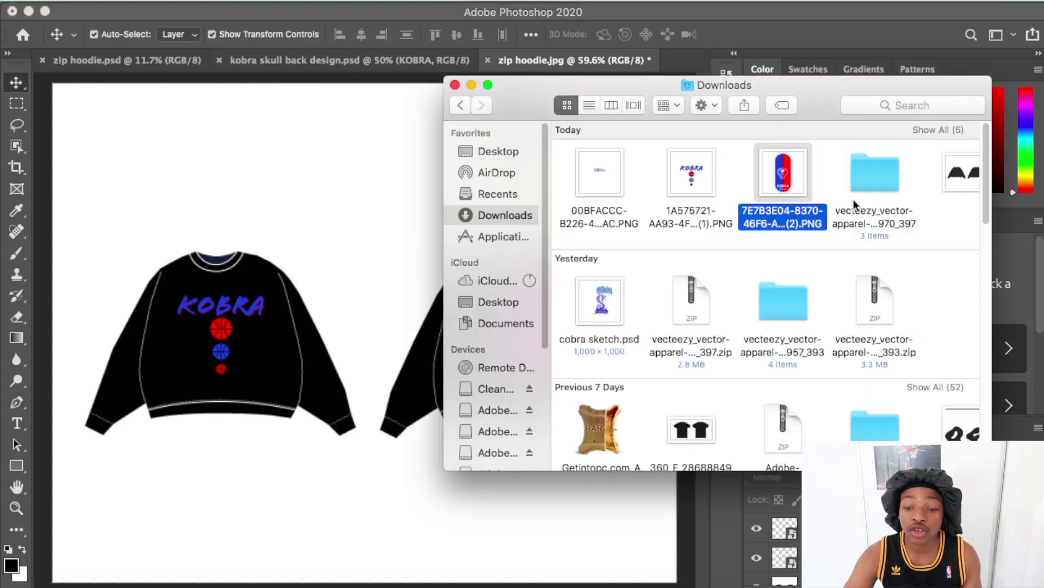
left_click(612, 173)
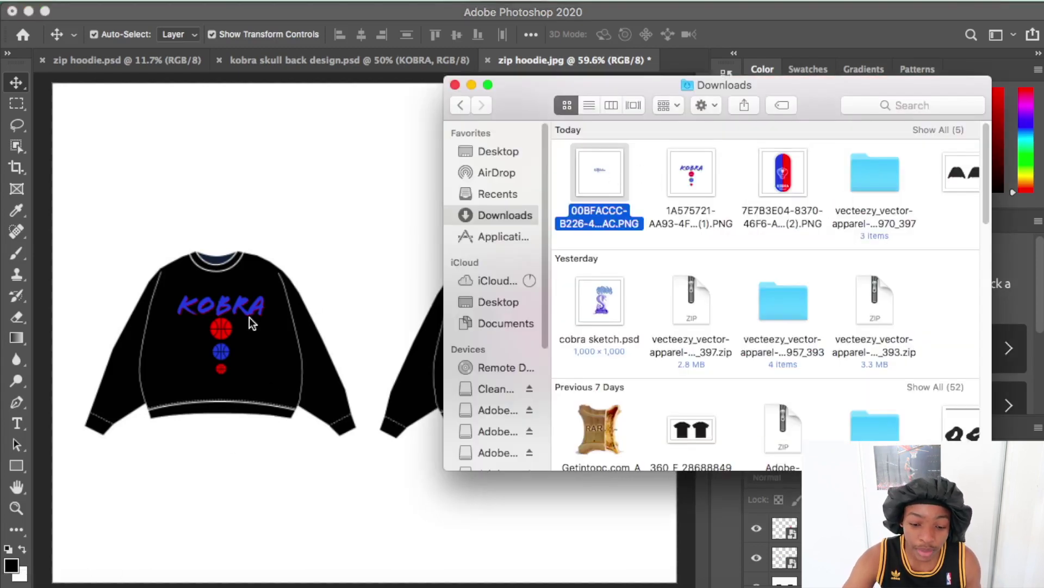
left_click_drag(589, 175, 473, 356)
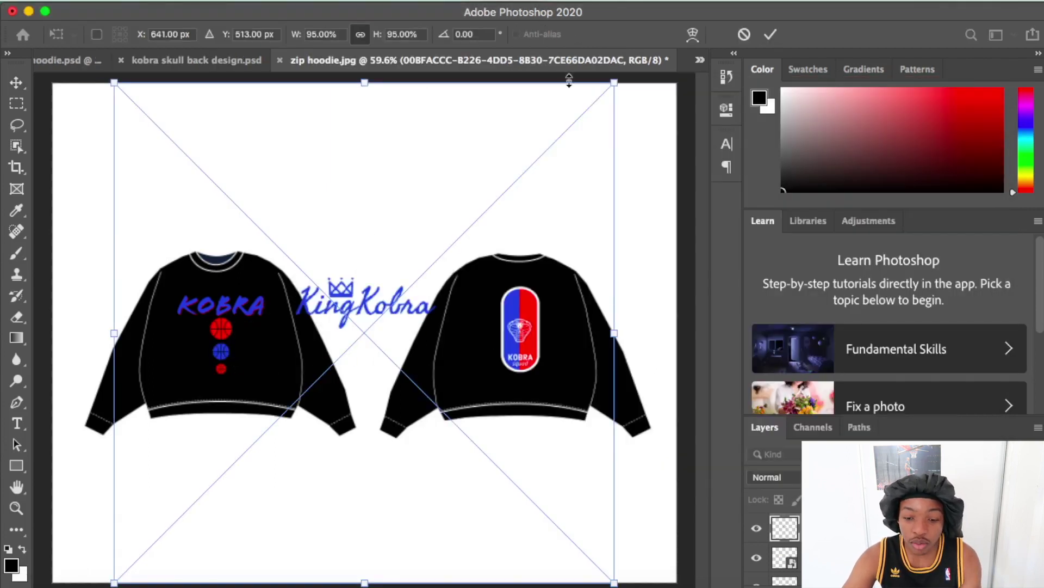
left_click_drag(614, 83, 176, 494)
left_click_drag(162, 530, 177, 390)
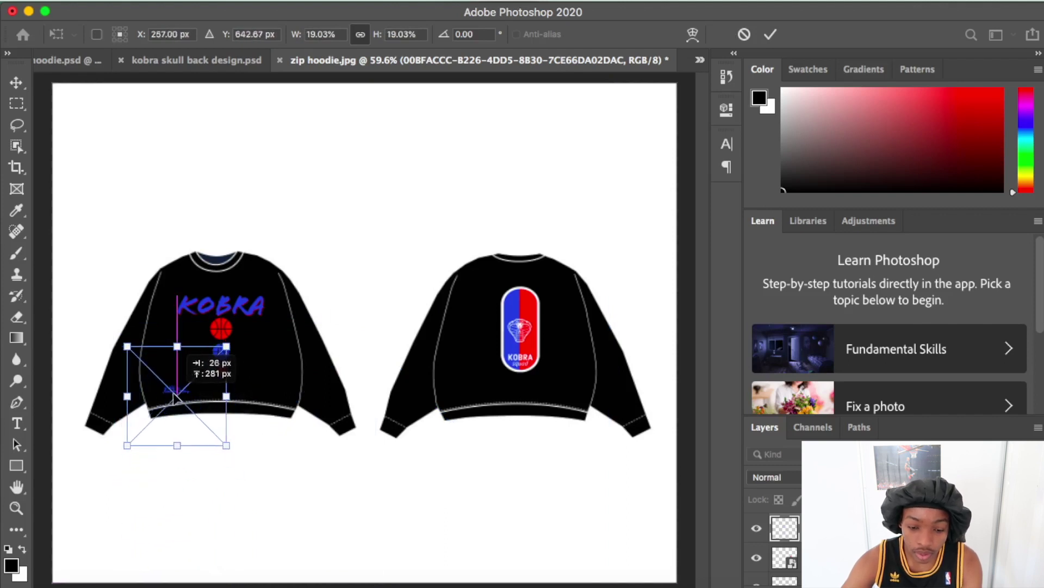
key("Return")
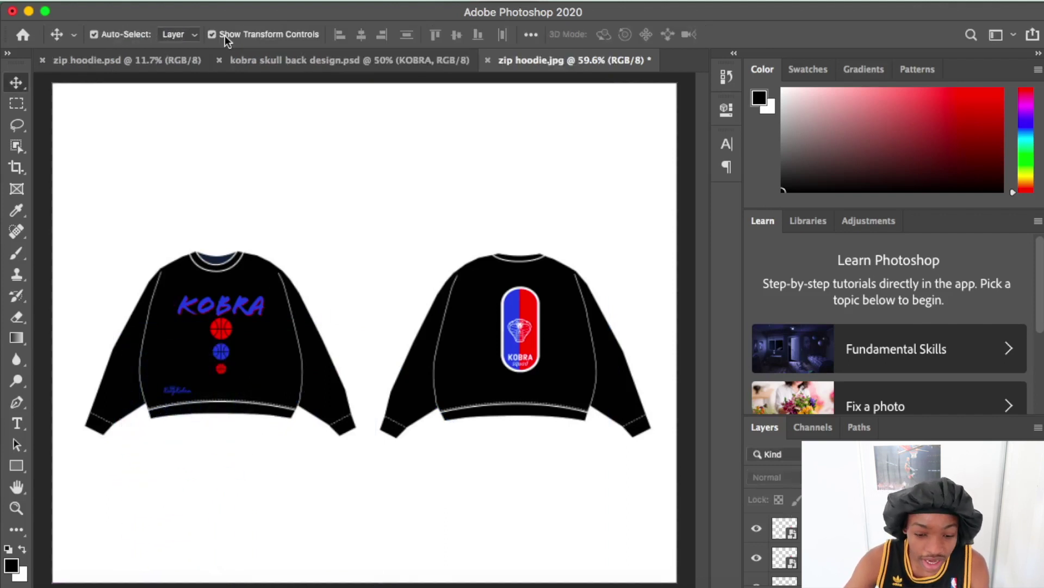
Save the mockup on the computer as the JPEG zip hoodie copy.jpg in Downloads, with quality 8 (High) and Baseline Standard format
left_click(130, 3)
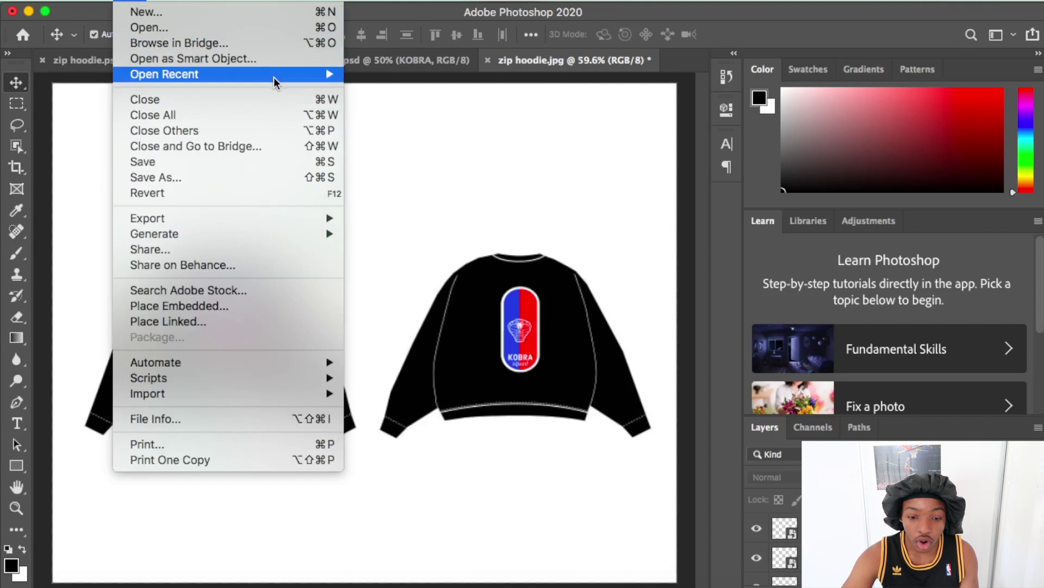
left_click(246, 176)
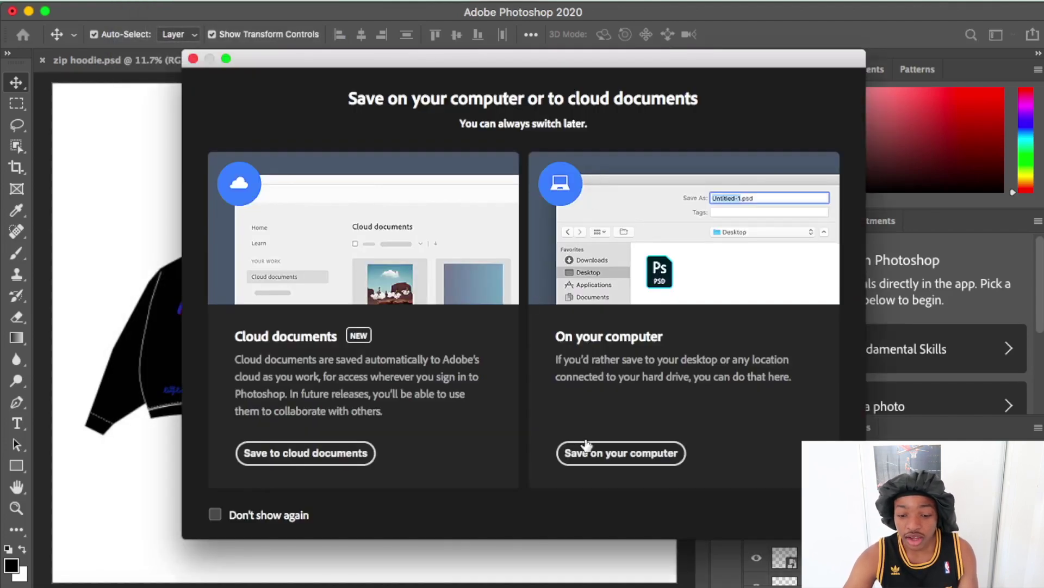
left_click(592, 451)
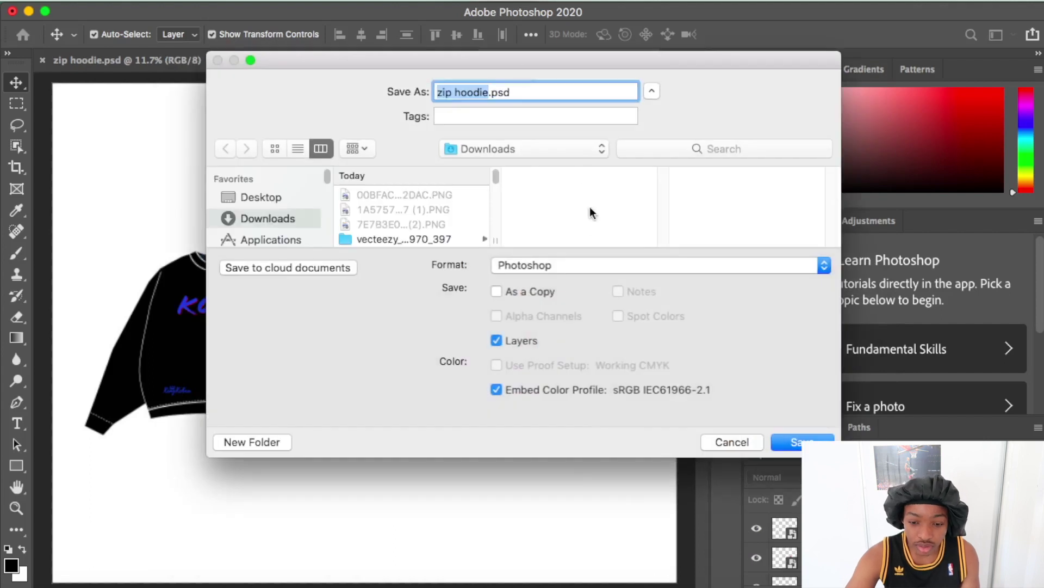
left_click(570, 267)
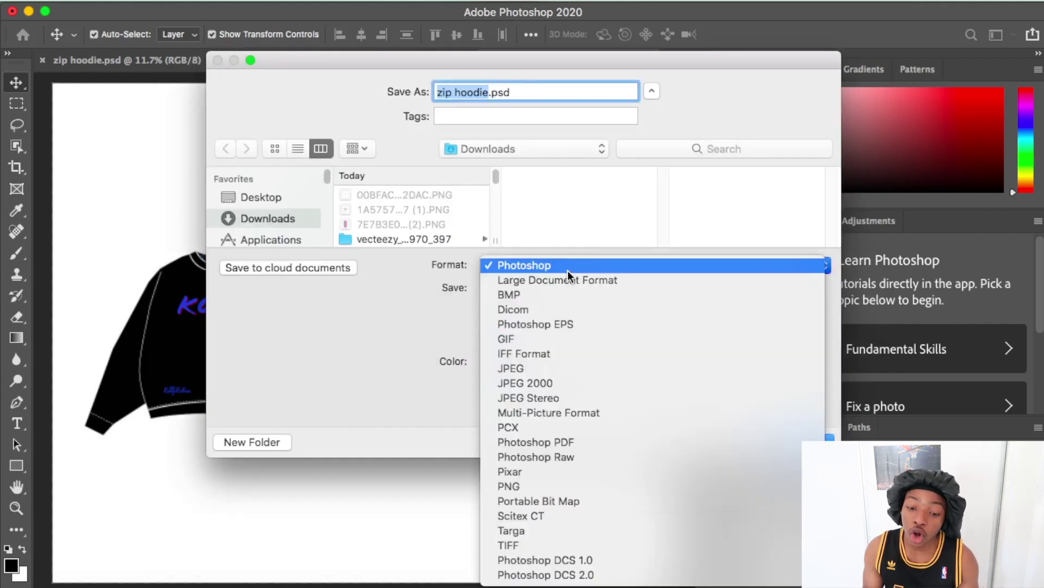
left_click(516, 369)
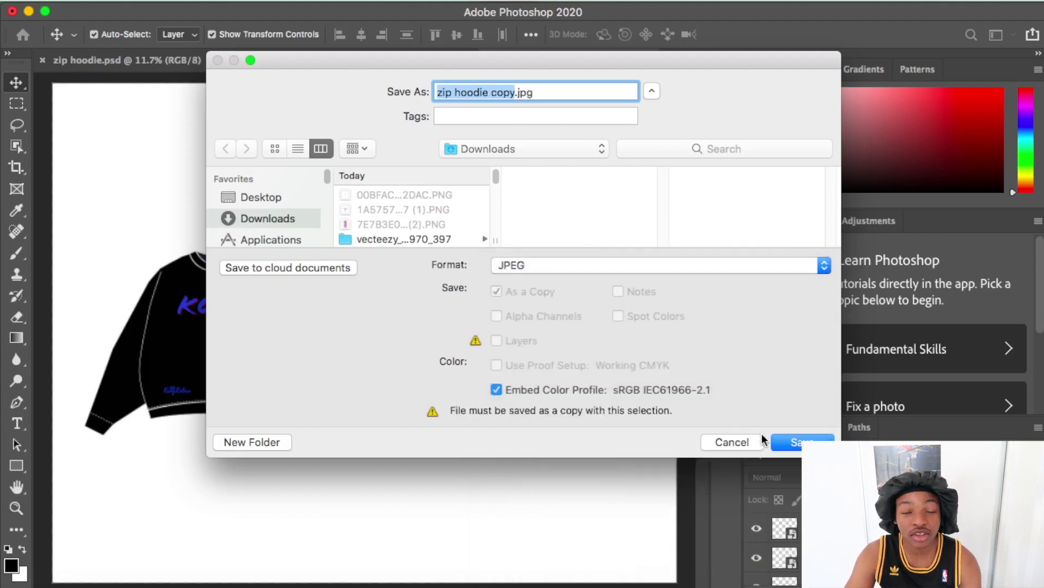
left_click(779, 444)
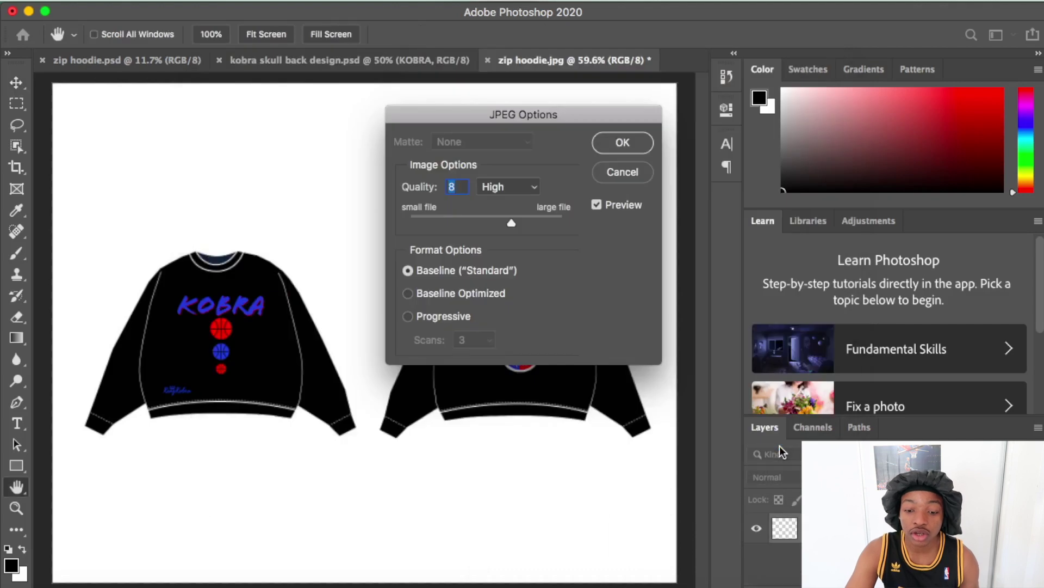
left_click(638, 142)
left_click(637, 141)
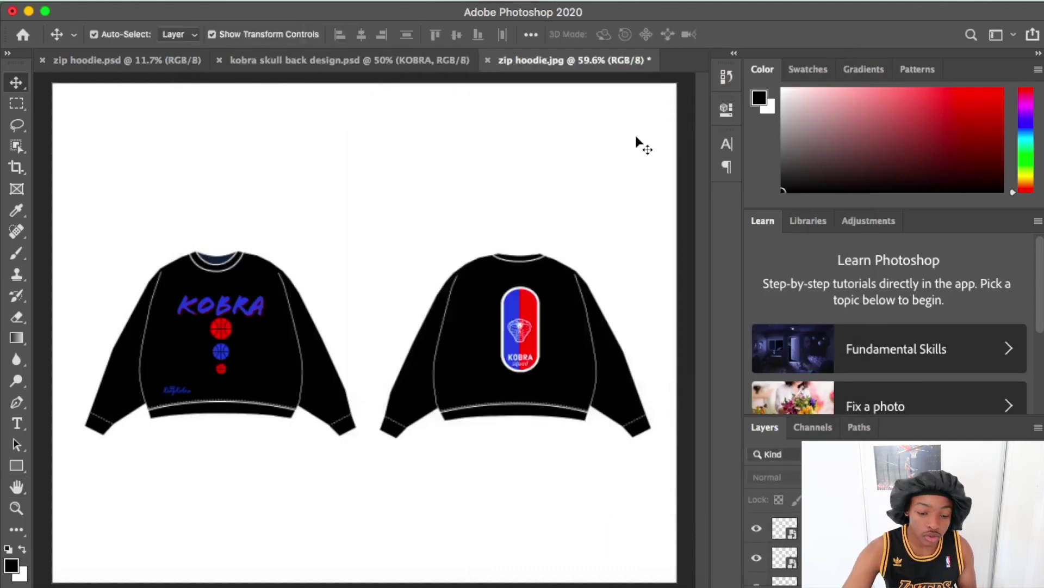